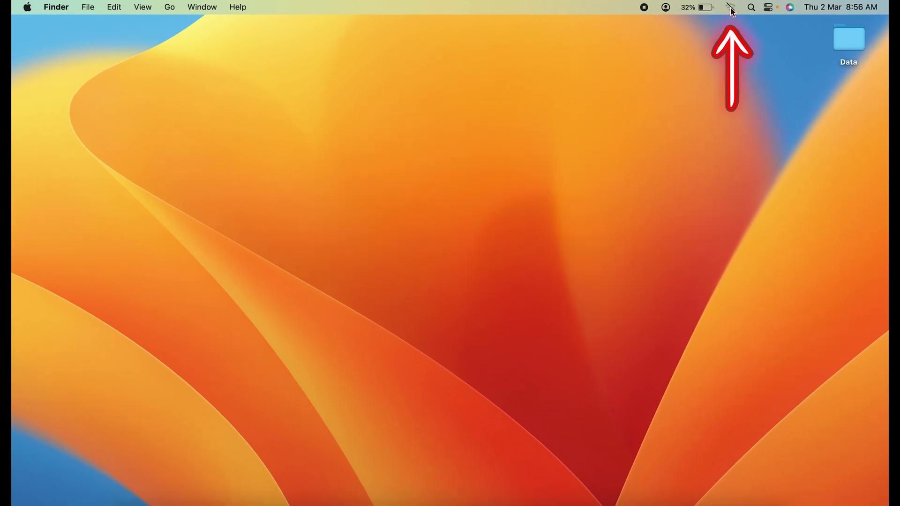
Show the Wi-Fi status menu from the menu bar, revealing Wi-Fi is off
{"action": "left_click", "coordinate": [732, 12]}
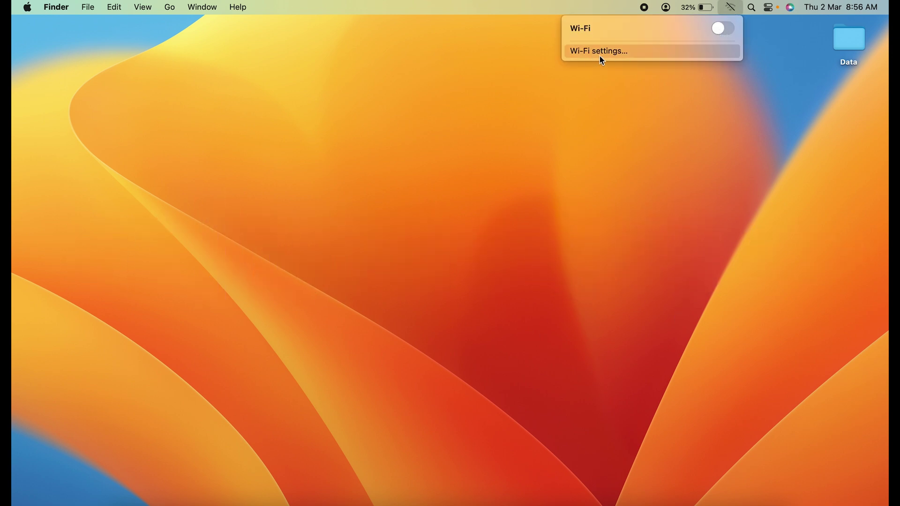
Go to the full Wi-Fi settings, then minimize the System Settings window to the Dock
{"action": "left_click", "coordinate": [611, 53]}
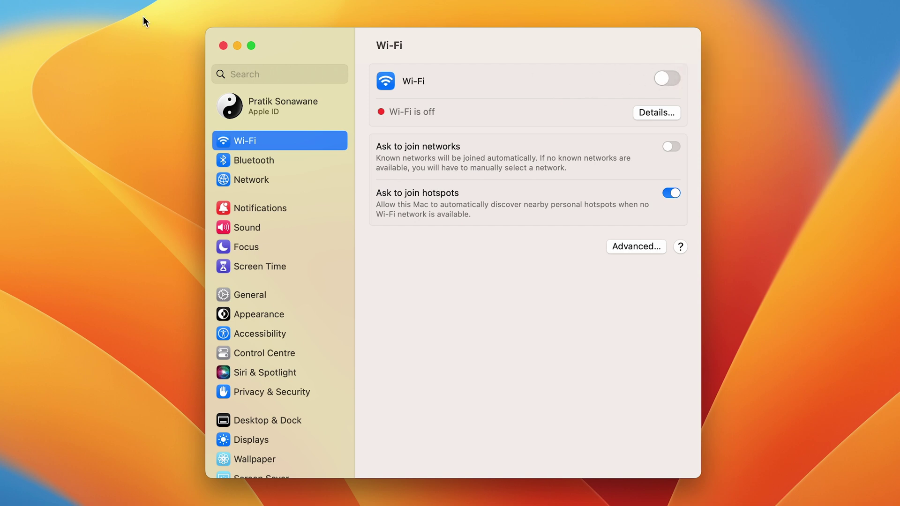
{"action": "left_click", "coordinate": [237, 45]}
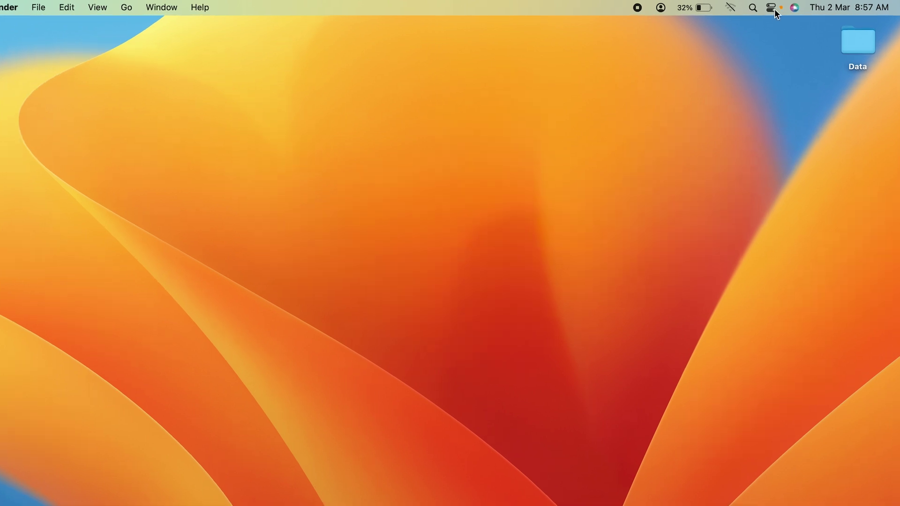
{"action": "left_click", "coordinate": [772, 7]}
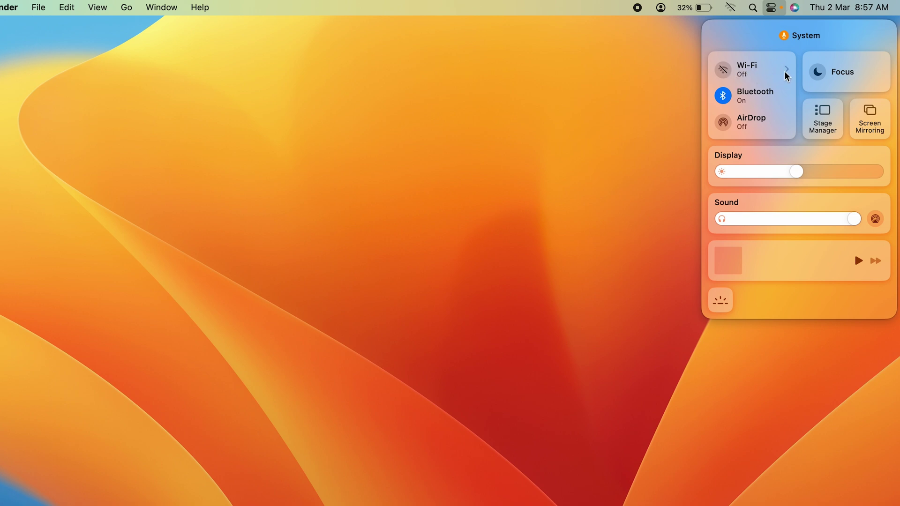
{"action": "left_click", "coordinate": [788, 72]}
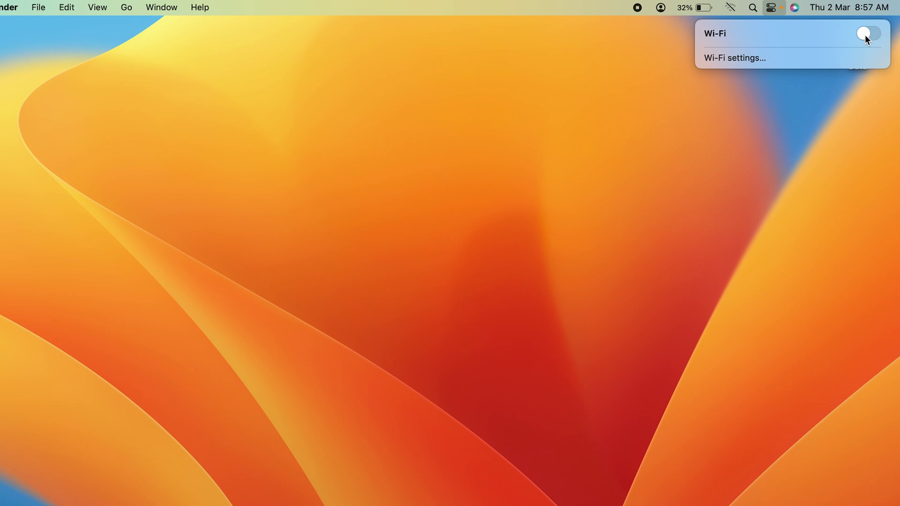
{"action": "left_click", "coordinate": [755, 141]}
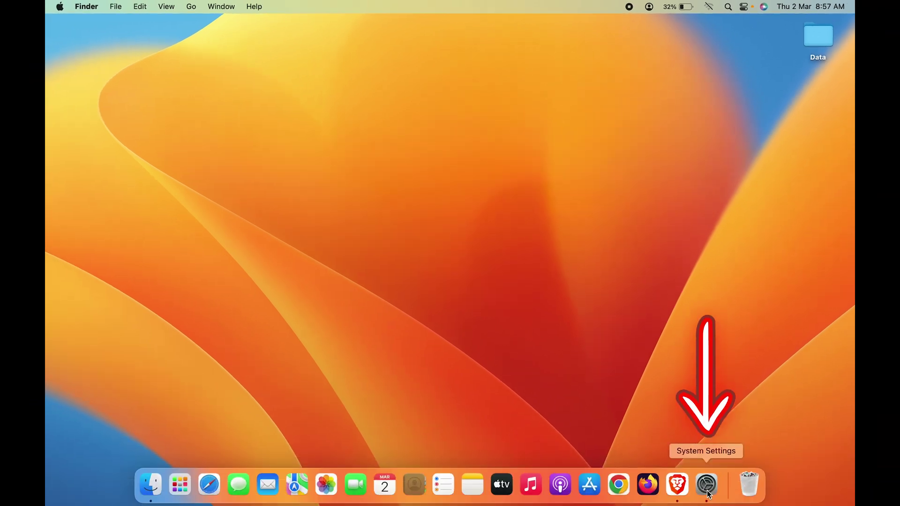
Restore System Settings from the Dock and switch Wi-Fi on to list nearby networks
{"action": "left_click", "coordinate": [707, 484]}
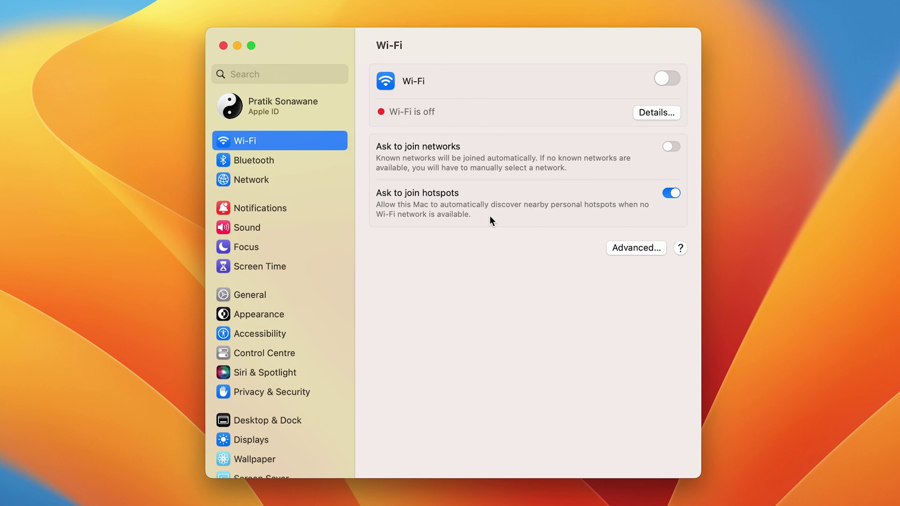
{"action": "left_click", "coordinate": [661, 79]}
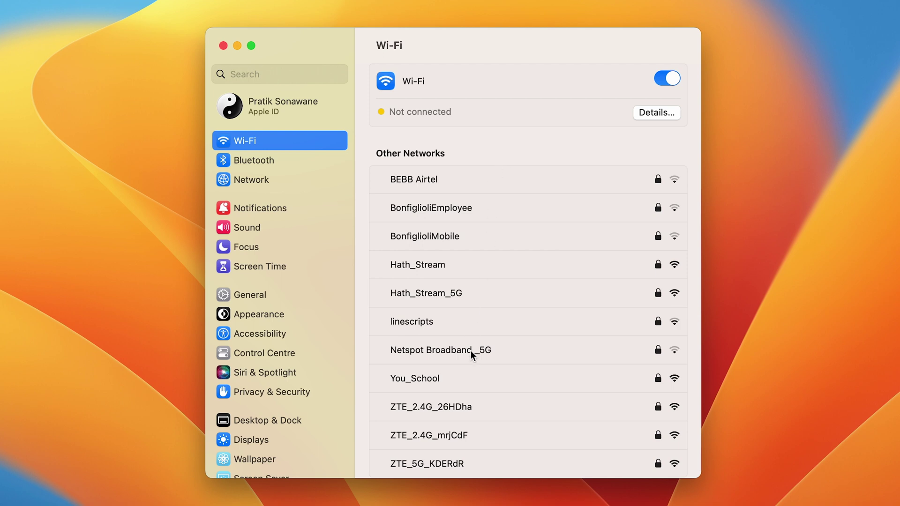
{"action": "scroll", "coordinate": [469, 381], "scroll_direction": "down", "scroll_amount": 2}
{"action": "scroll", "coordinate": [469, 376], "scroll_direction": "down", "scroll_amount": 2}
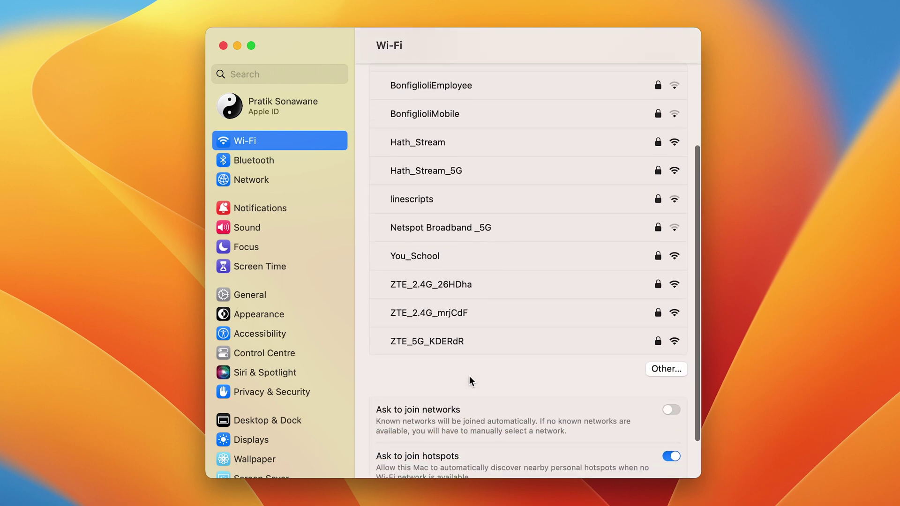
{"action": "scroll", "coordinate": [469, 376], "scroll_direction": "up", "scroll_amount": 2}
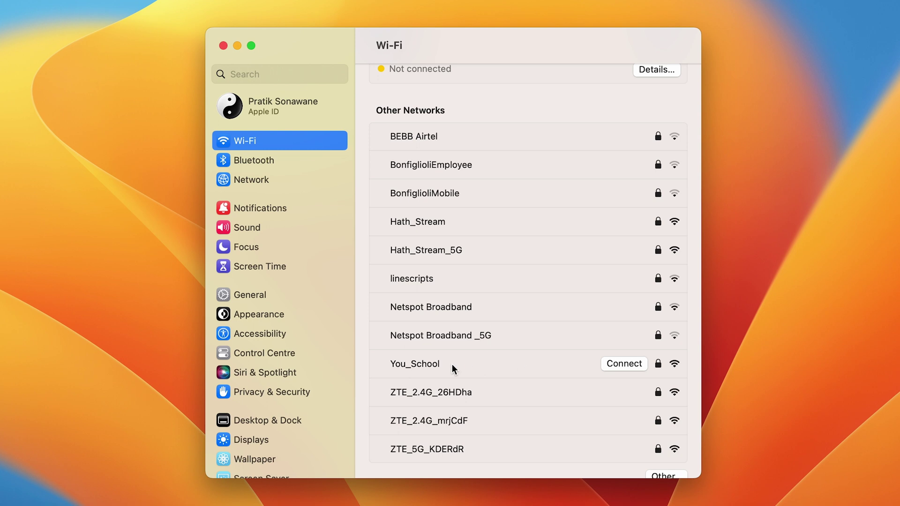
Connect to You_School, paste its password, reveal it to verify, and confirm with OK
{"action": "left_click", "coordinate": [622, 365]}
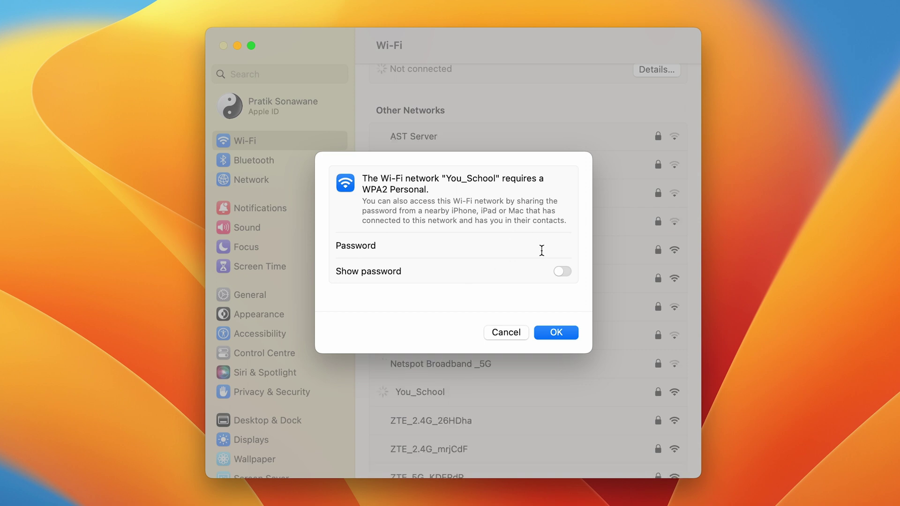
{"action": "key", "text": "super+v"}
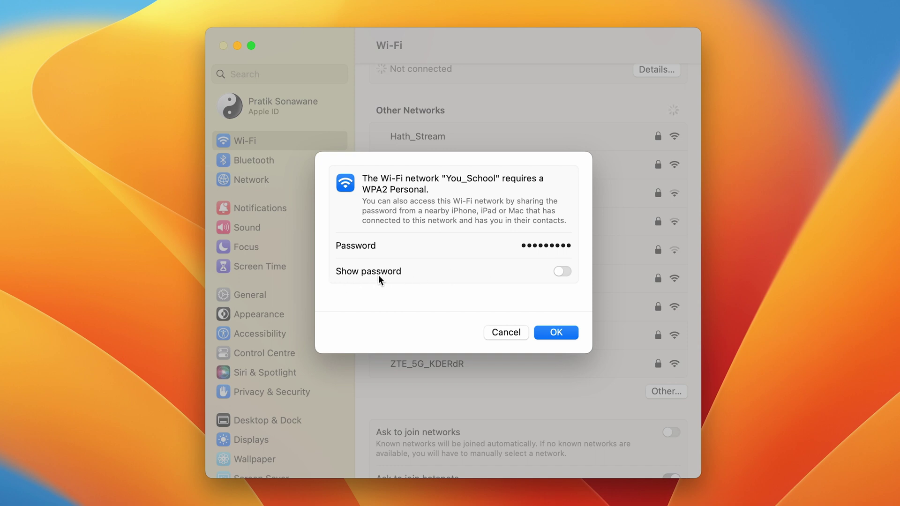
{"action": "left_click", "coordinate": [559, 272]}
{"action": "left_click", "coordinate": [557, 332]}
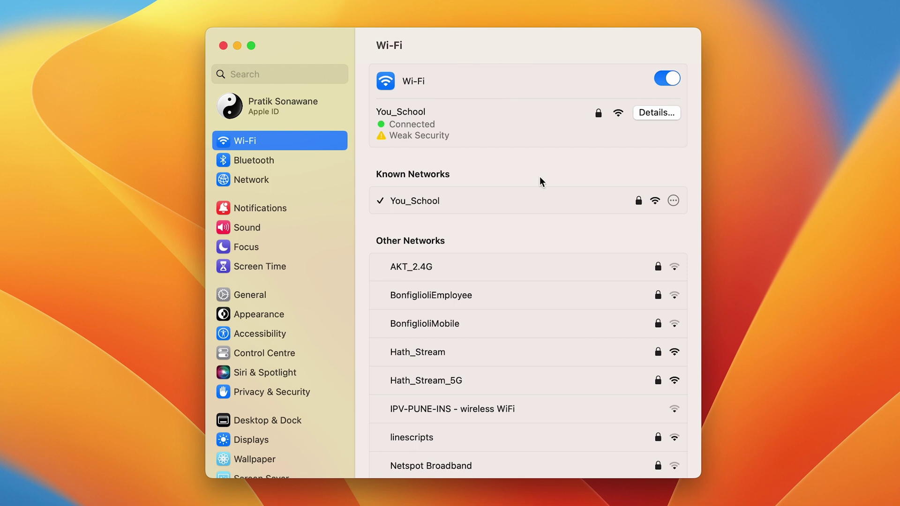
{"action": "scroll", "coordinate": [540, 177], "scroll_direction": "down", "scroll_amount": 5}
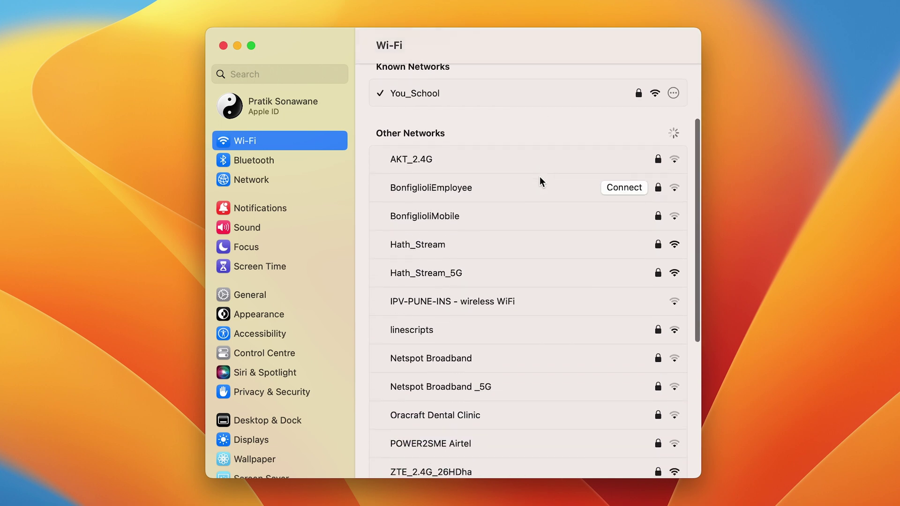
{"action": "scroll", "coordinate": [535, 394], "scroll_direction": "down", "scroll_amount": 3}
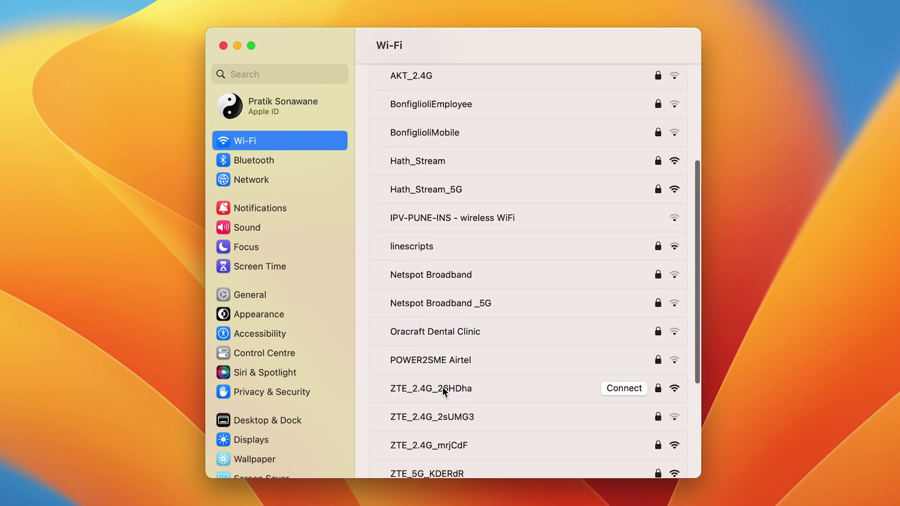
{"action": "scroll", "coordinate": [597, 388], "scroll_direction": "down", "scroll_amount": 1}
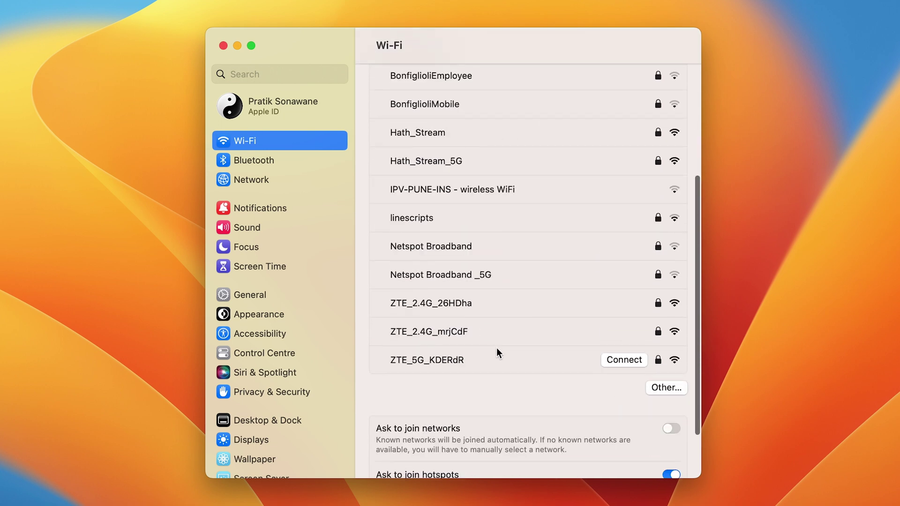
{"action": "mouse_move", "coordinate": [492, 304]}
{"action": "left_click", "coordinate": [617, 302]}
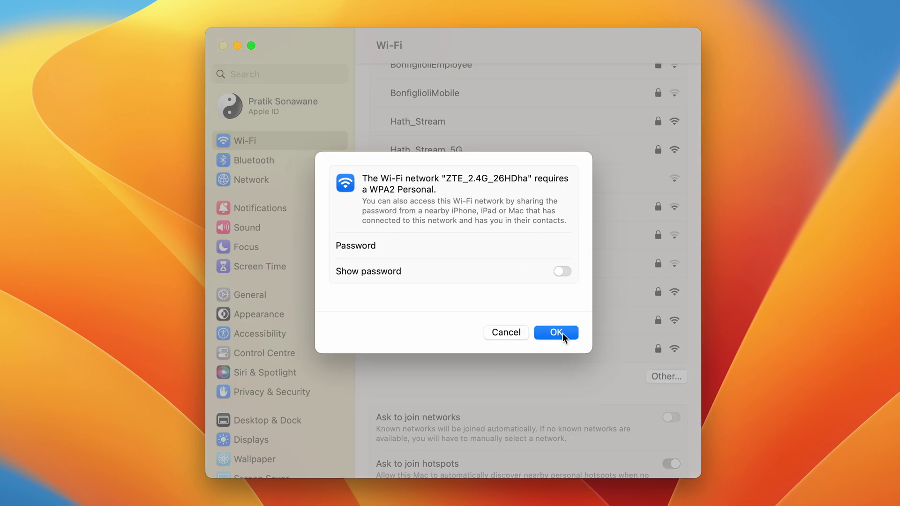
{"action": "left_click", "coordinate": [507, 334]}
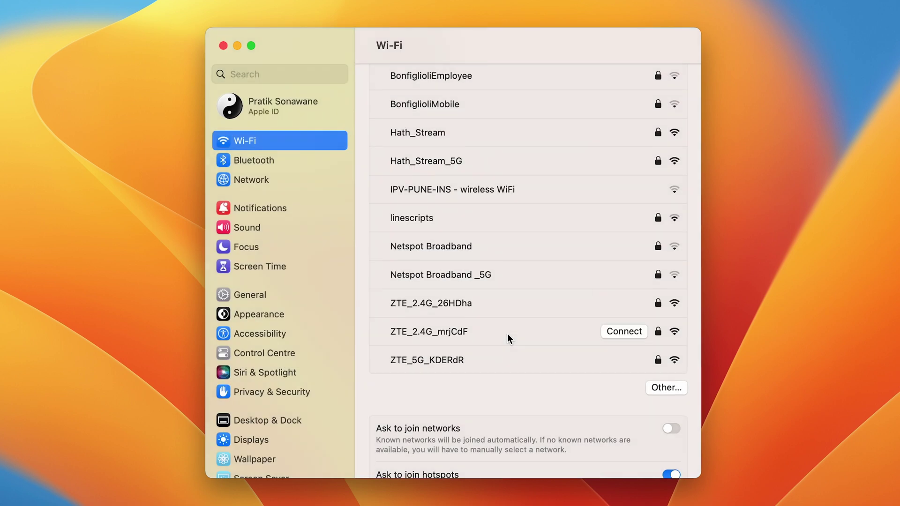
{"action": "scroll", "coordinate": [507, 333], "scroll_direction": "up", "scroll_amount": 5}
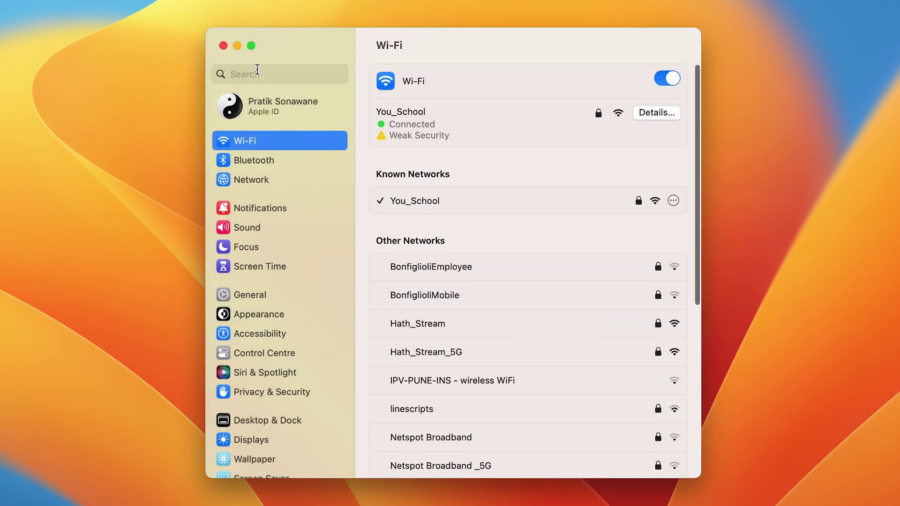
Minimize the System Settings window, leaving the desktop with Wi-Fi connected
{"action": "left_click", "coordinate": [237, 46]}
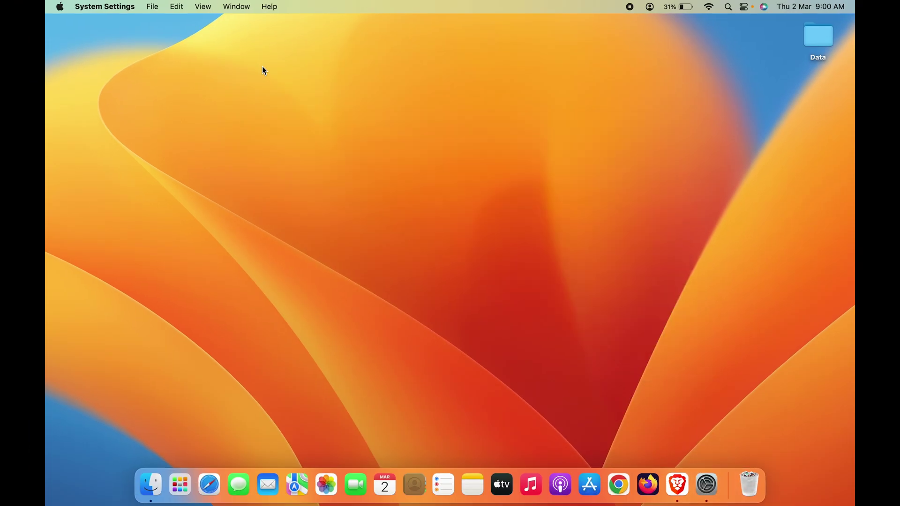